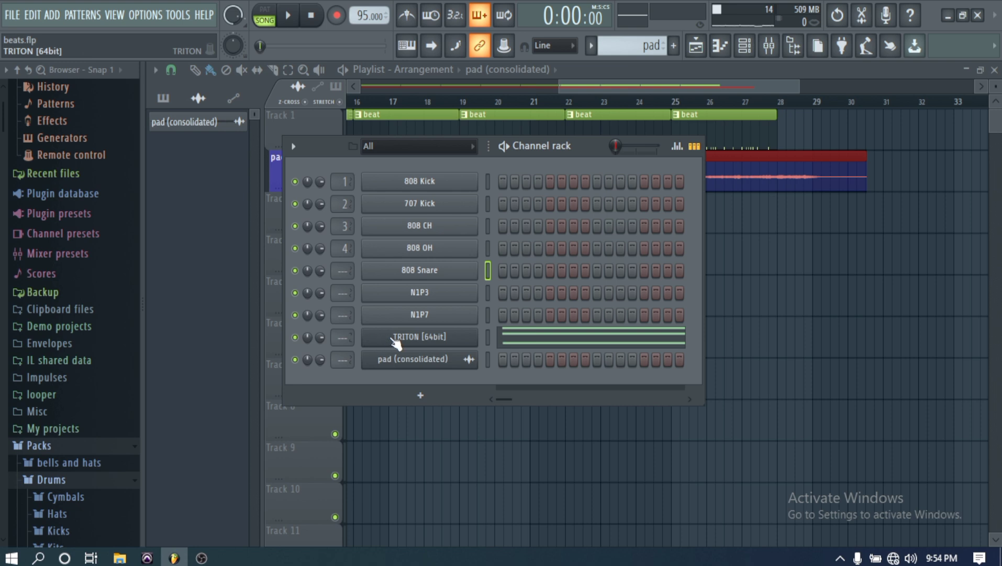
- Replace the TRITON [64bit] channel's instrument with the Lounge Lizard EP-4 plugin, finding it with "lo" in the generator list
right_click(427, 340)
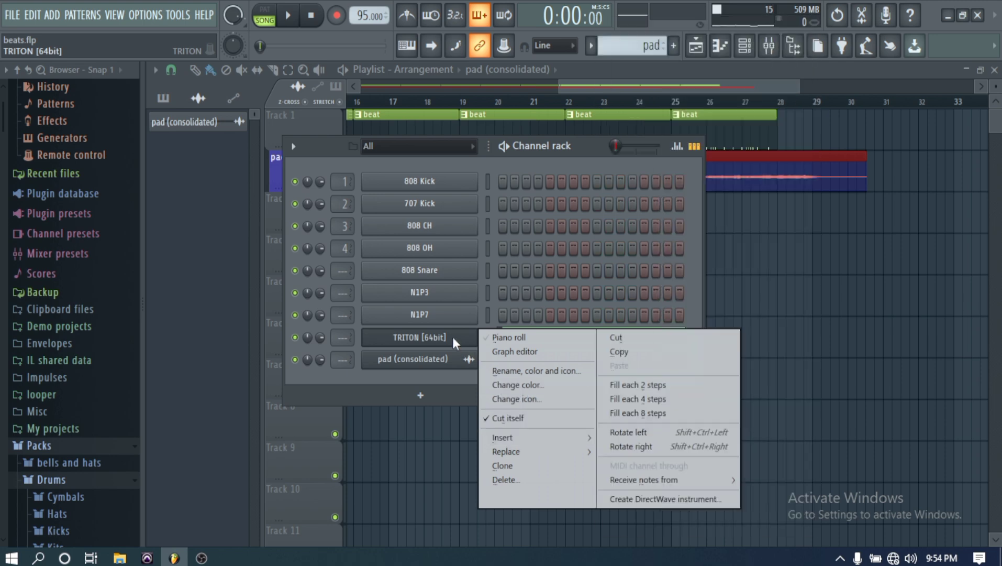
left_click(450, 339)
right_click(442, 339)
mouse_move(533, 452)
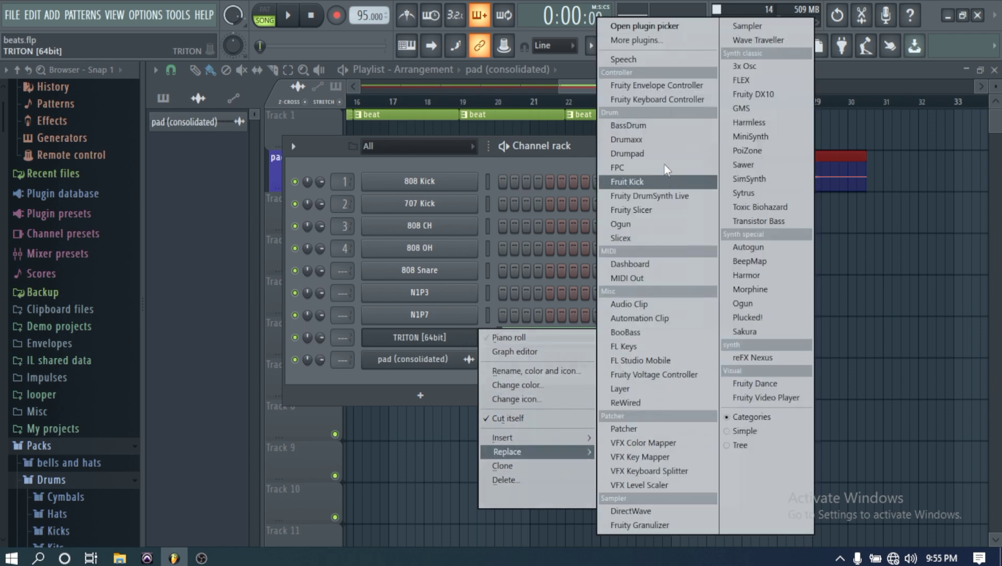
left_click(648, 41)
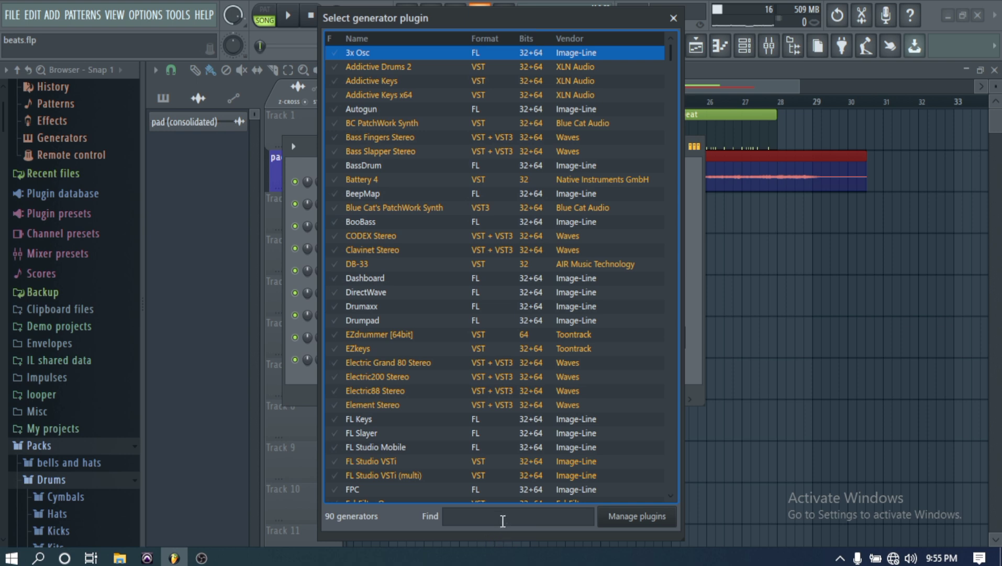
left_click(510, 514)
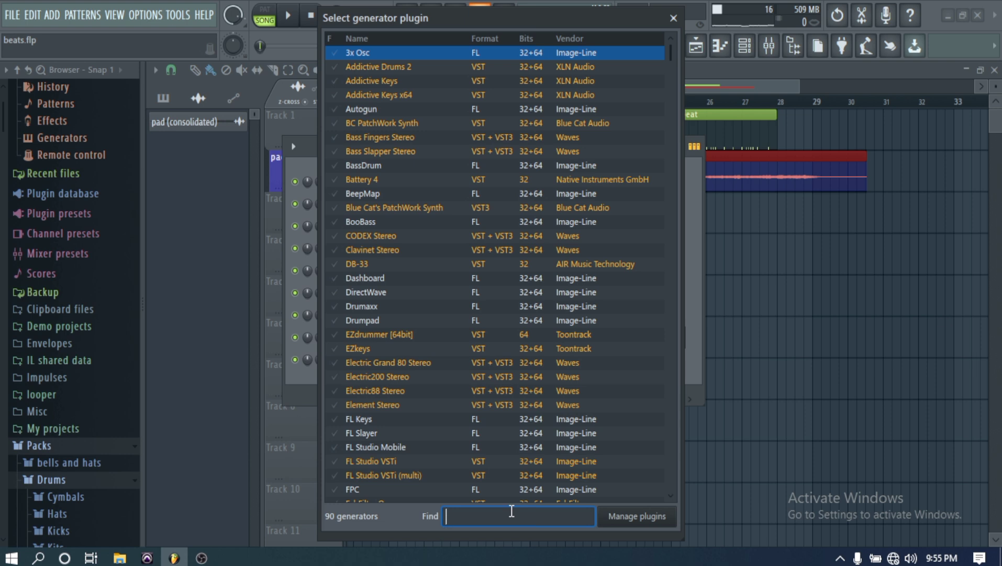
type("lo")
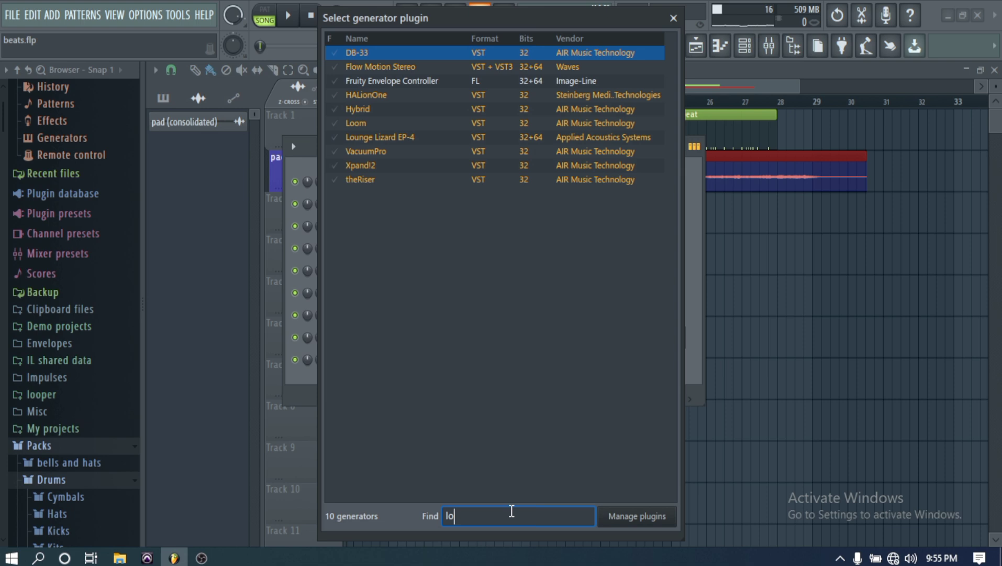
double_click(407, 140)
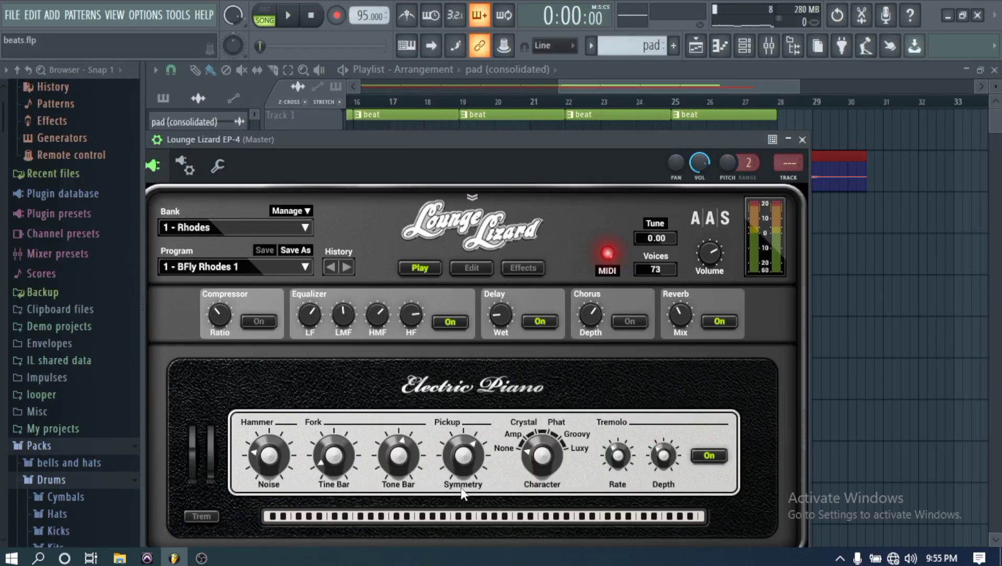
- Audition a few notes on the Lounge Lizard keyboard and switch the program to 2 - Basic Rhodes 1
left_click(469, 515)
left_click(519, 516)
left_click(539, 514)
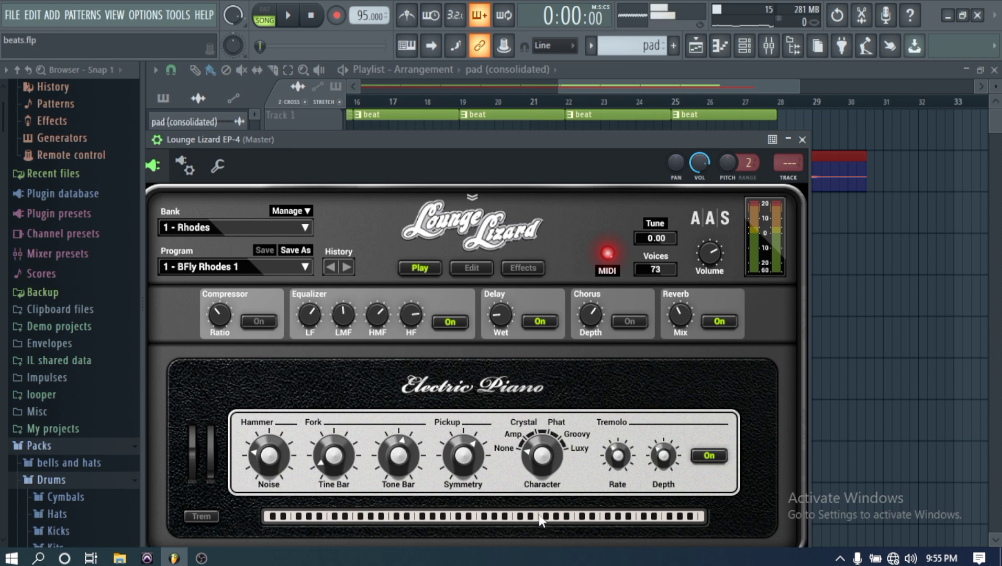
left_click(449, 511)
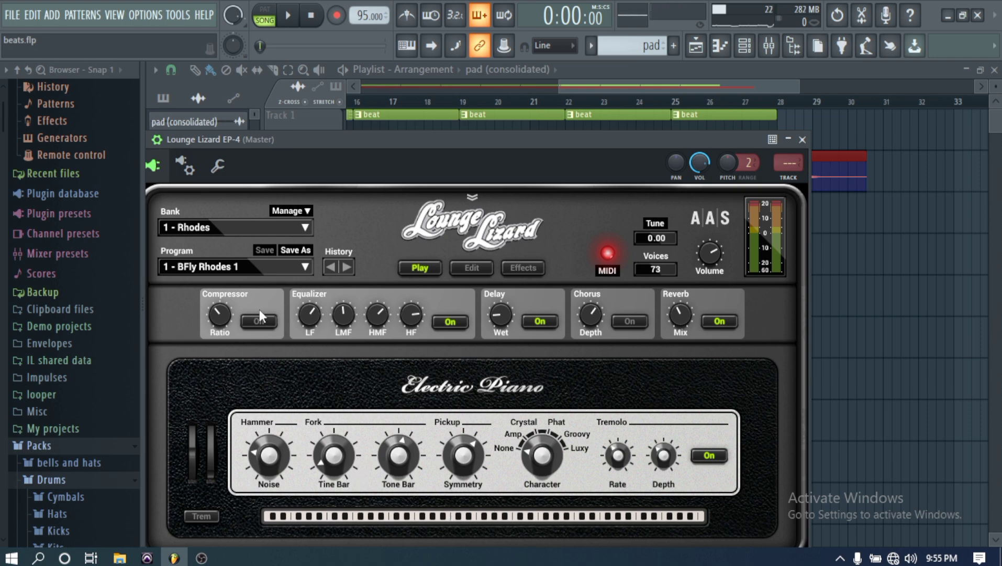
scroll(294, 267, "down", 1)
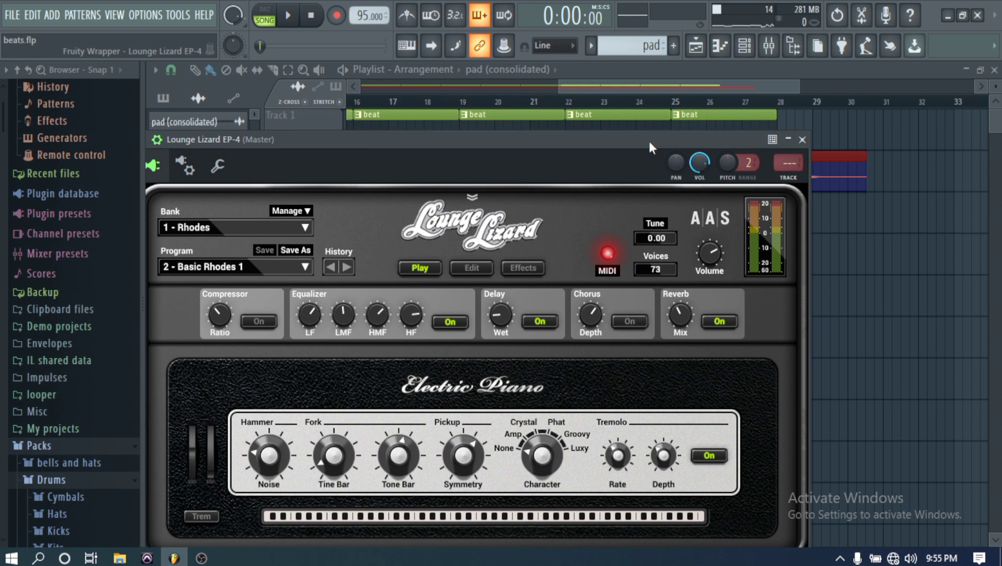
- Delete all notes from the Lounge Lizard EP-4 channel's piano roll in the pad pattern, then close the piano roll
left_click_drag(649, 141, 690, 402)
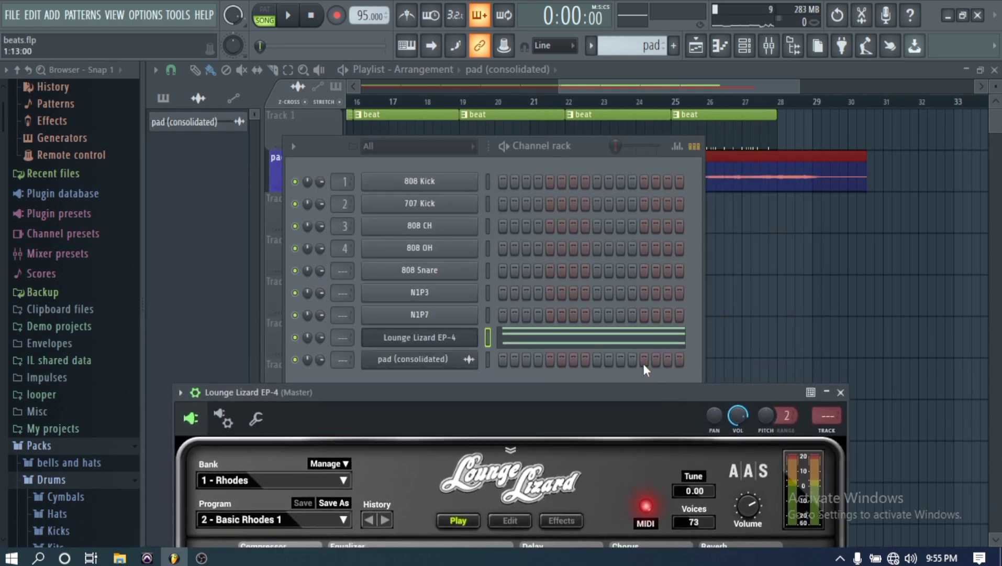
left_click(607, 343)
left_click(604, 335)
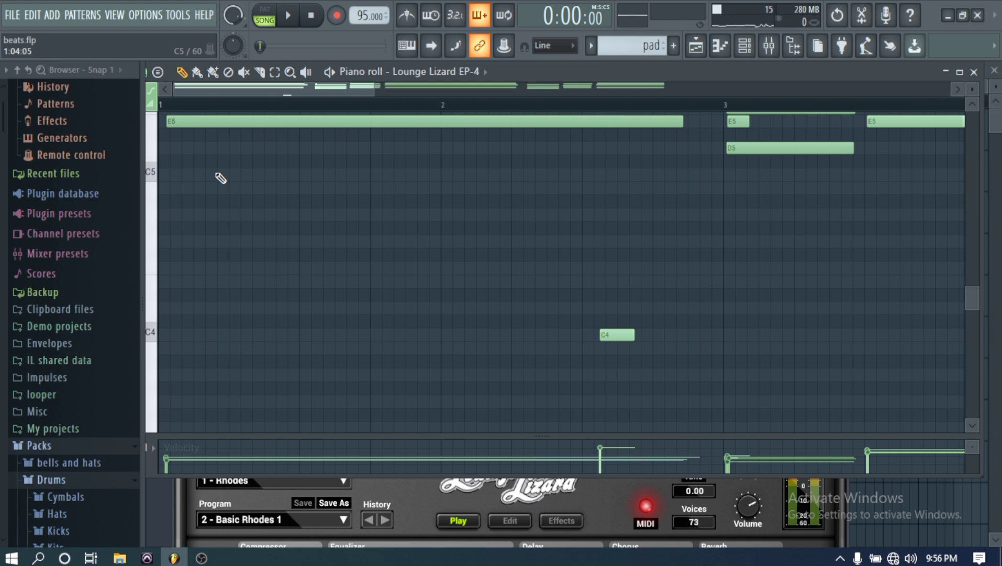
key("ctrl+a")
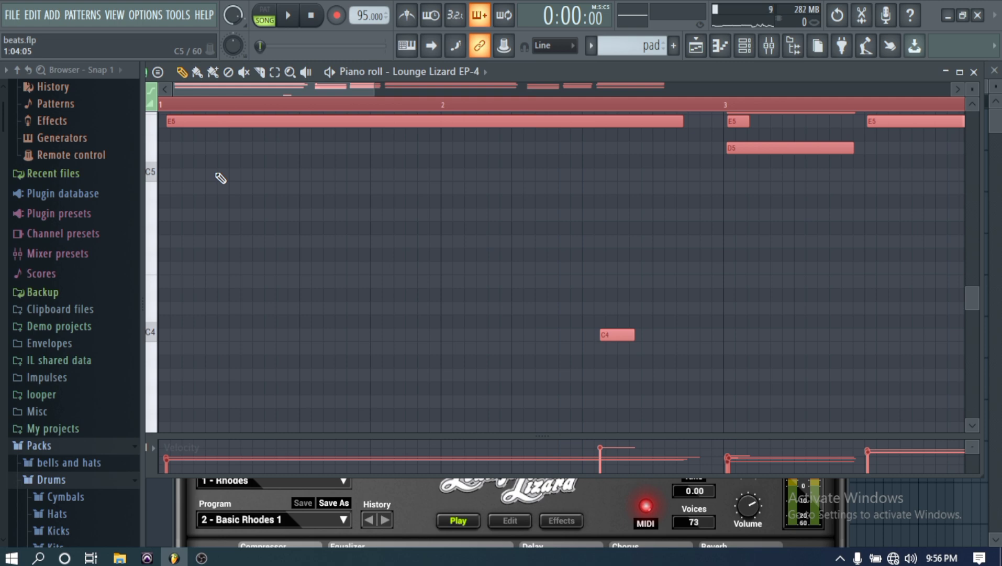
key("Delete")
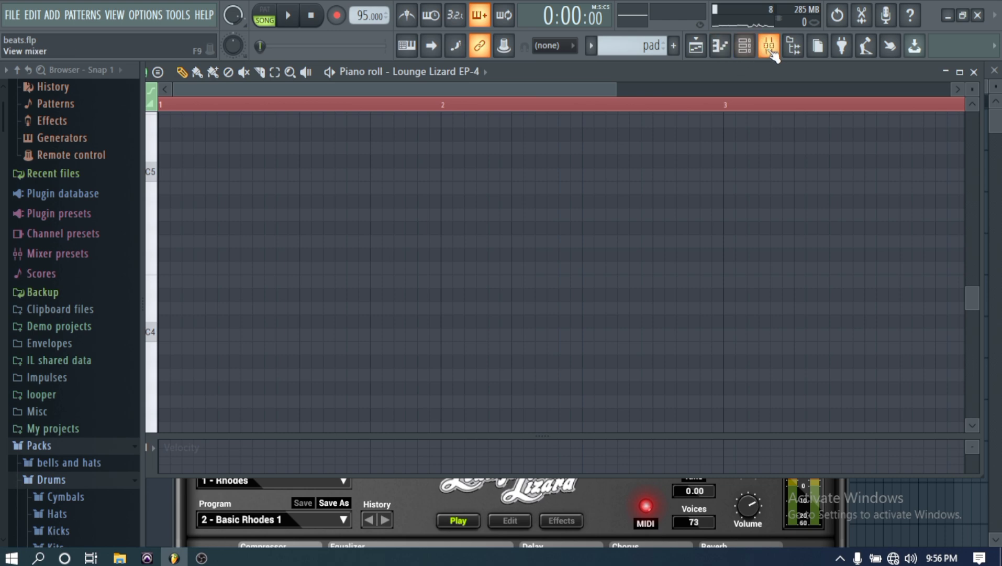
left_click(727, 52)
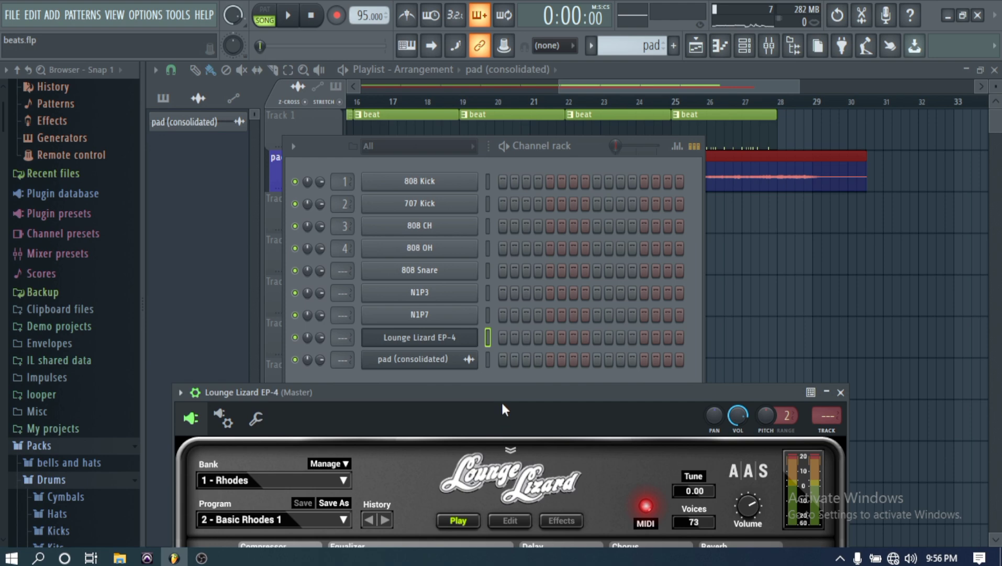
- Enable the 7- Digital Keyboard-1 MIDI input device in the MIDI settings and close the settings
left_click_drag(501, 396, 547, 266)
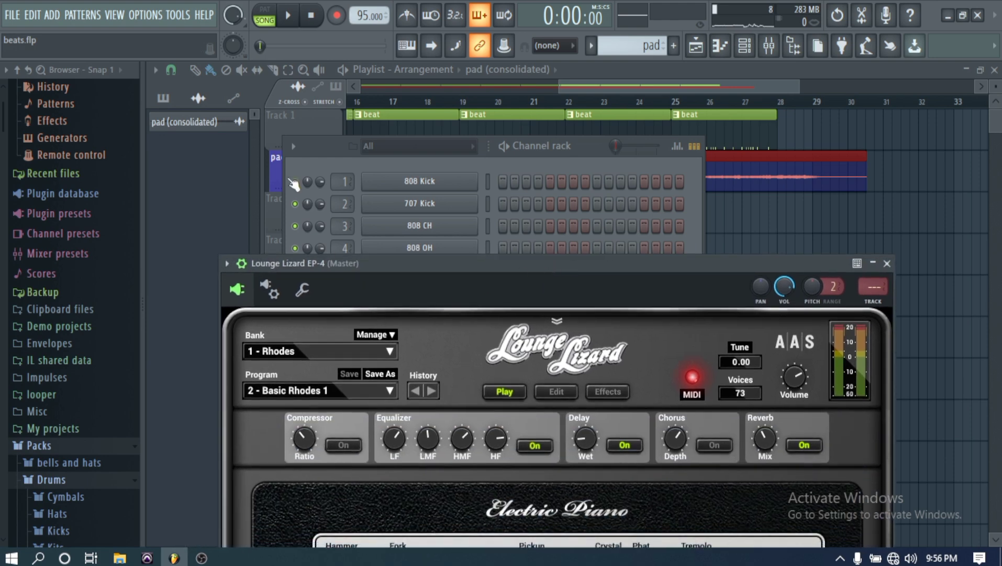
left_click(153, 14)
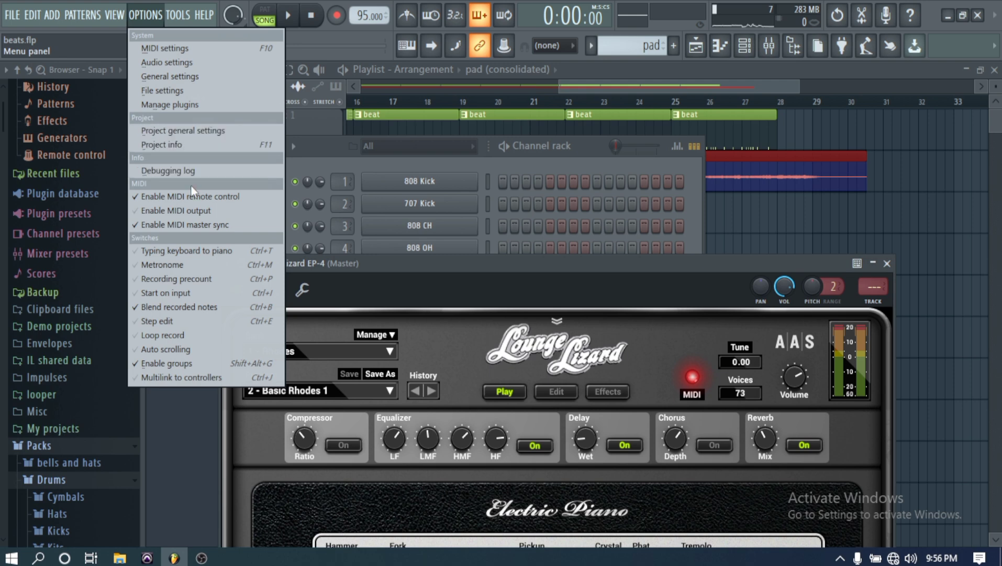
left_click(165, 47)
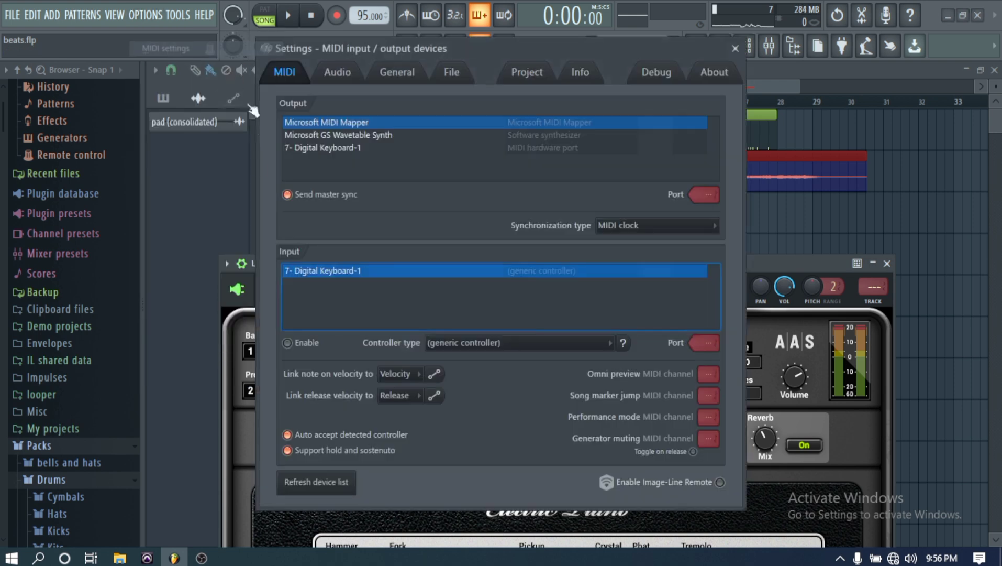
left_click(293, 345)
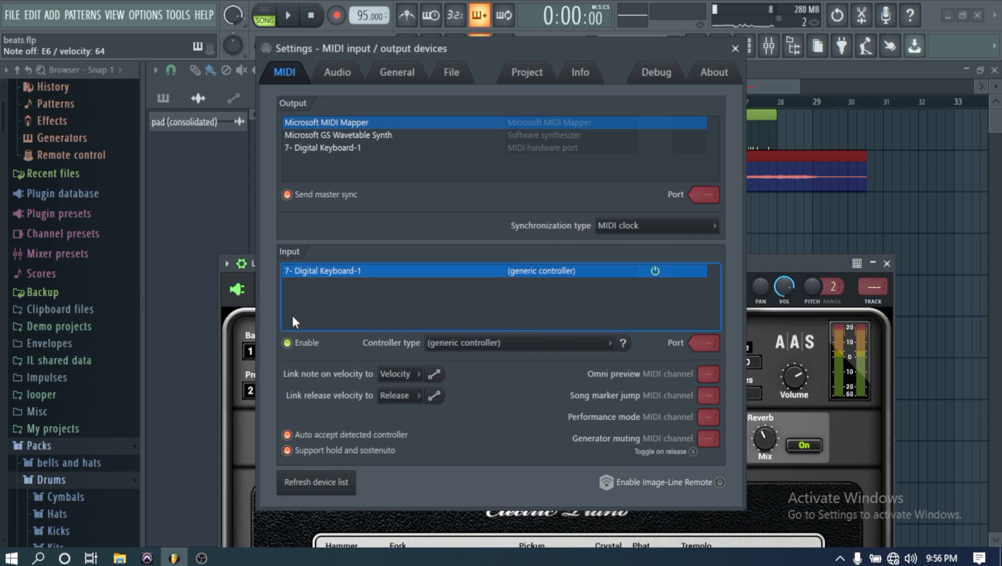
left_click(735, 48)
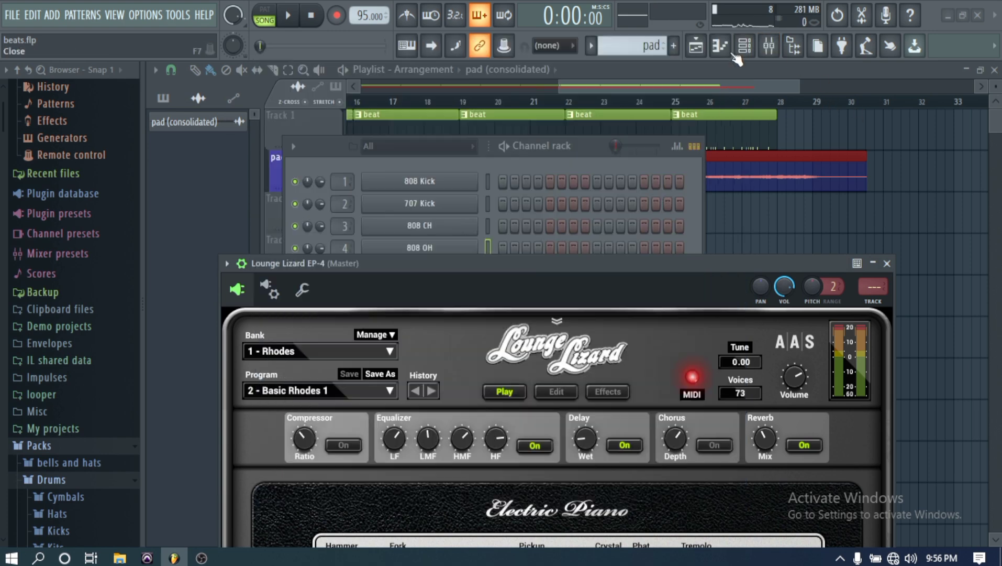
- Close the Lounge Lizard EP-4 window and create a new pattern named "rhodes"
left_click_drag(590, 305, 676, 90)
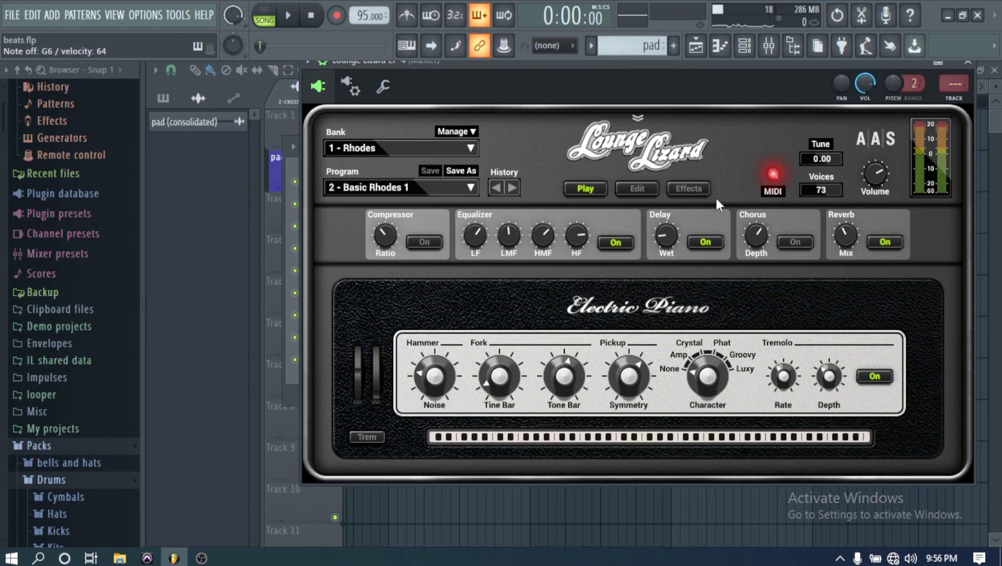
left_click_drag(735, 67, 666, 133)
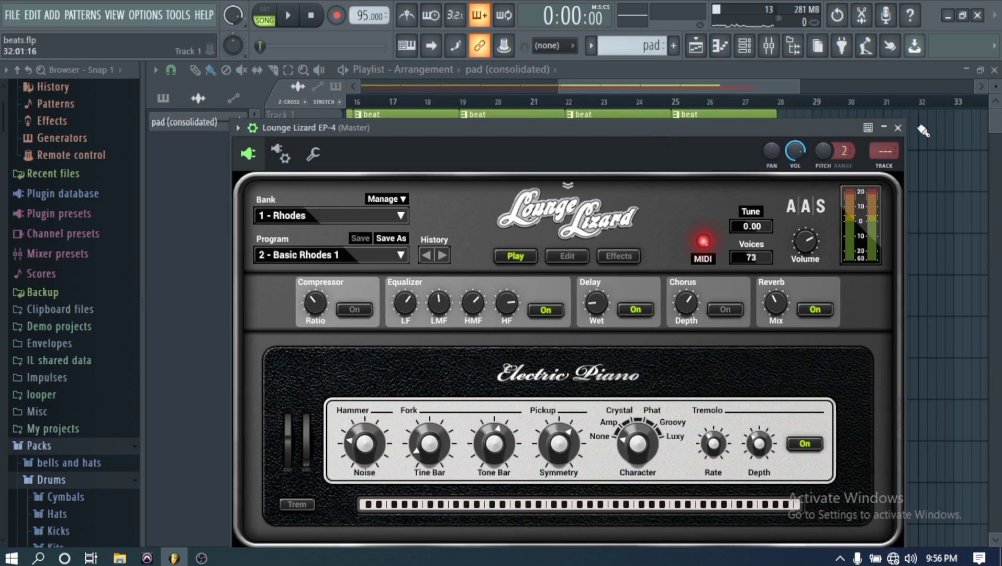
left_click(899, 128)
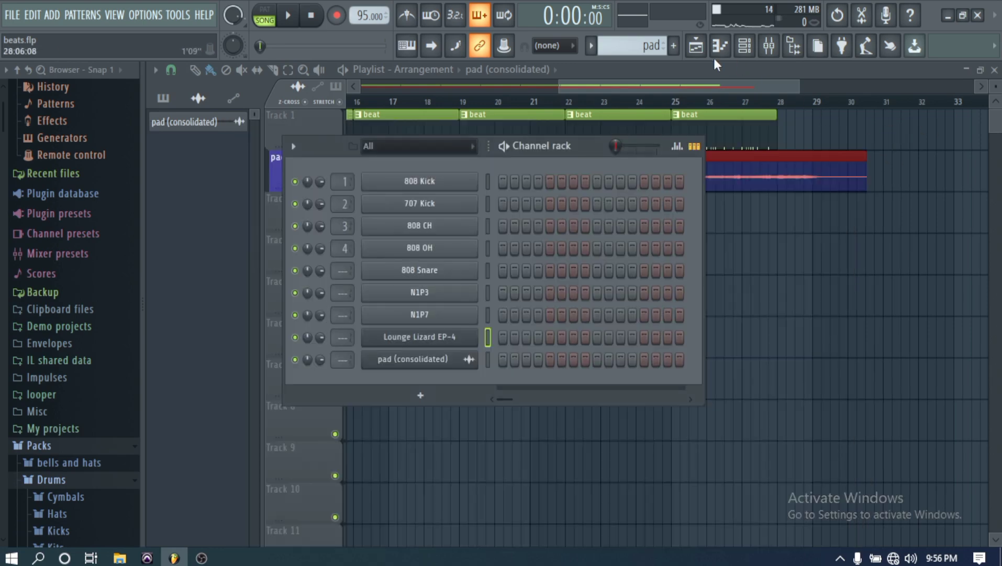
left_click(674, 46)
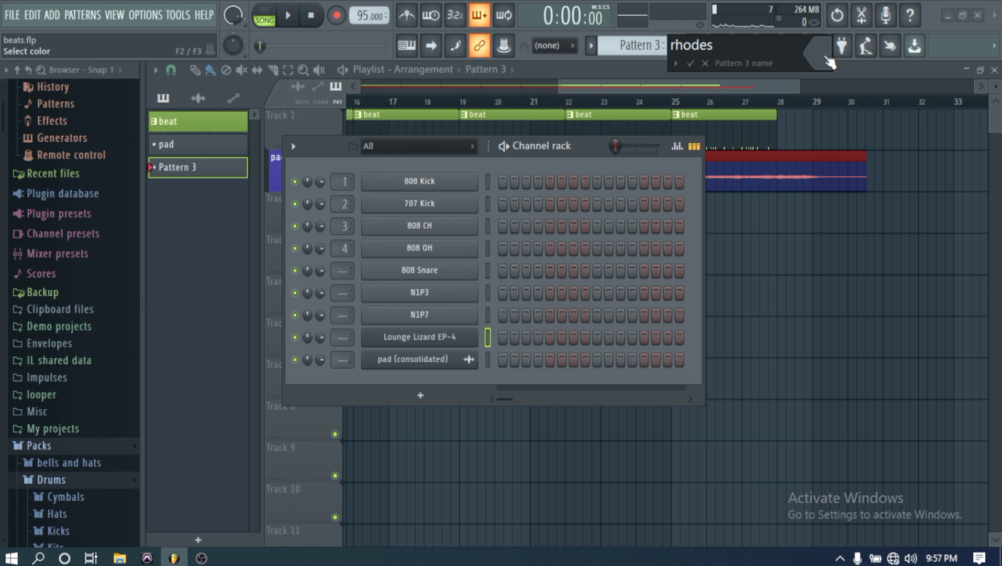
left_click(691, 63)
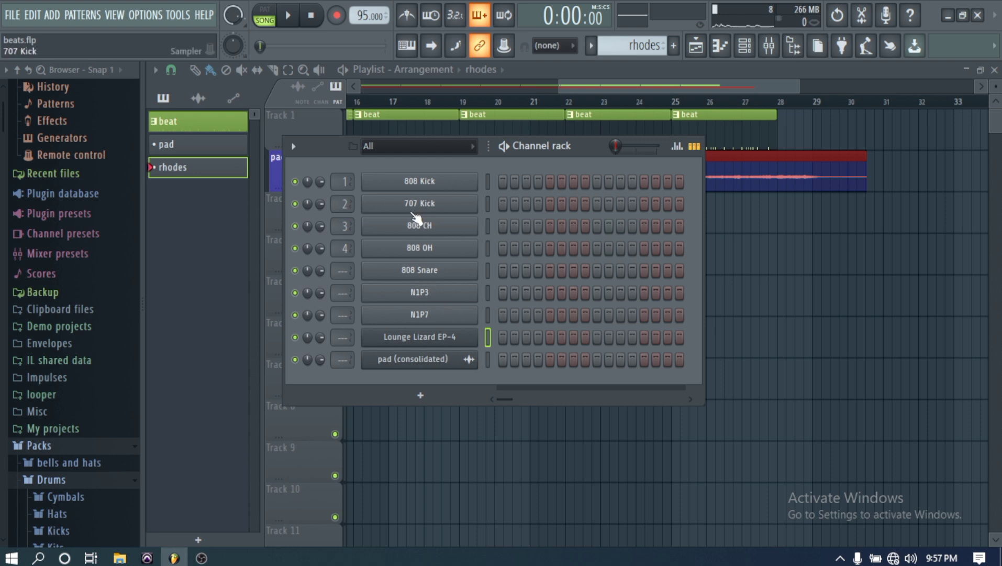
- Record a MIDI keyboard performance into the rhodes pattern from the start of the song up to about bar 10
left_click(224, 173)
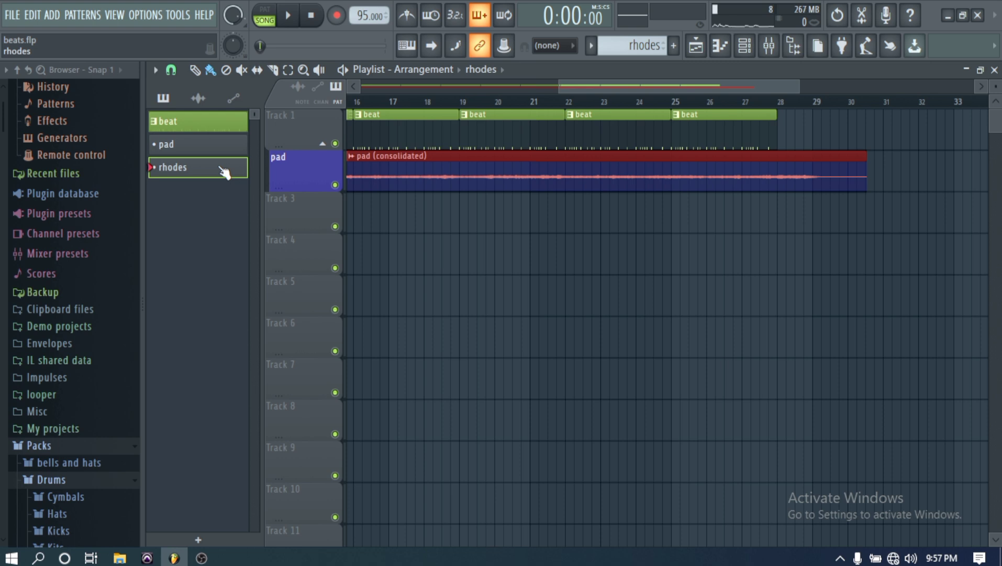
left_click_drag(590, 82, 370, 86)
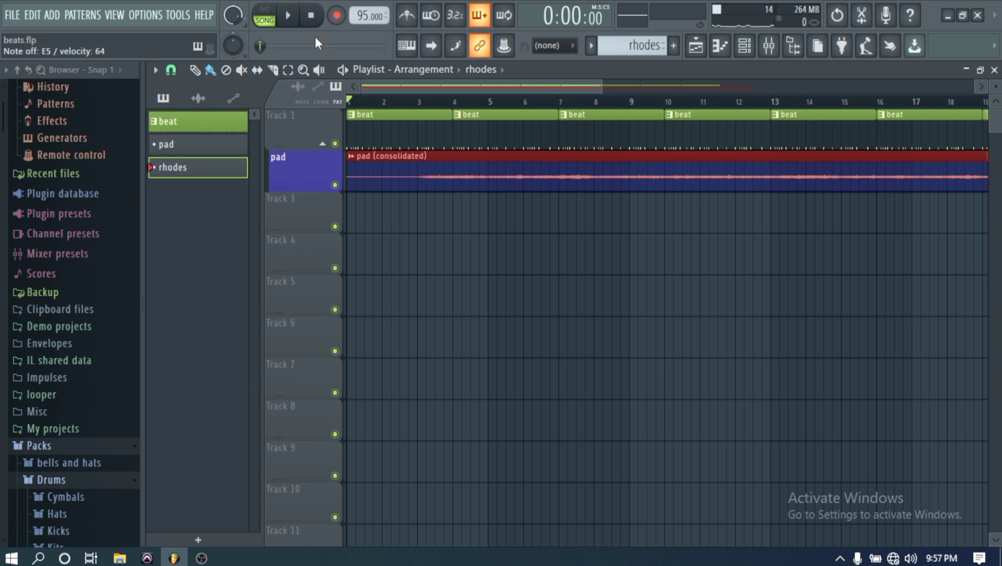
left_click(336, 17)
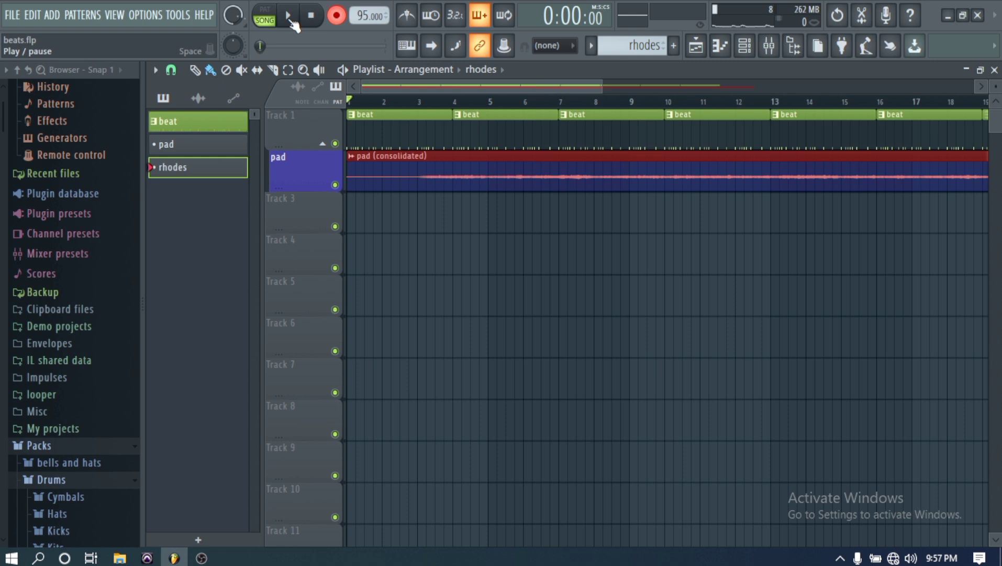
left_click(288, 16)
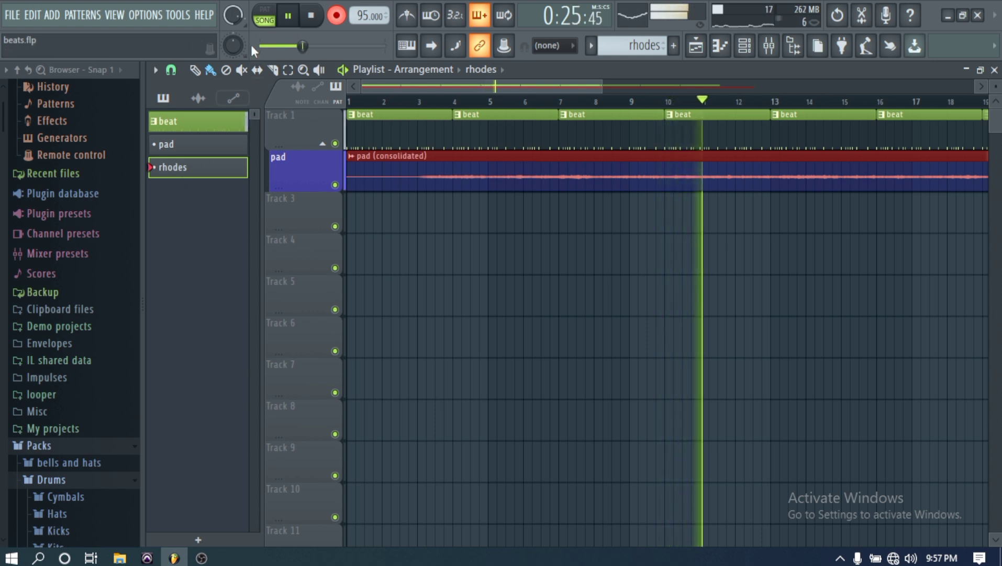
left_click(313, 20)
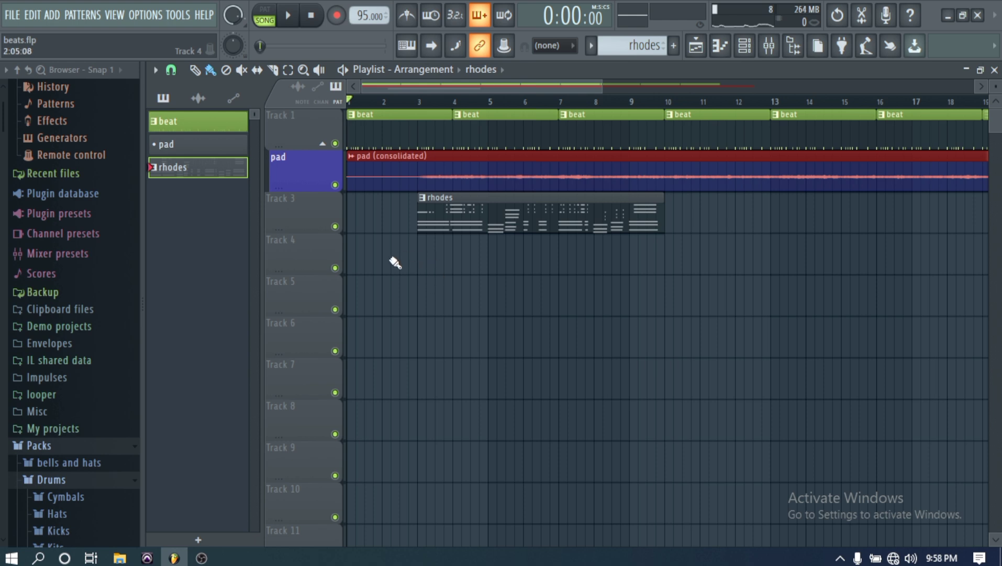
- Play back the song and repeat the rhodes clip on Track 3 at bars 10, 17 and 24
left_click(289, 16)
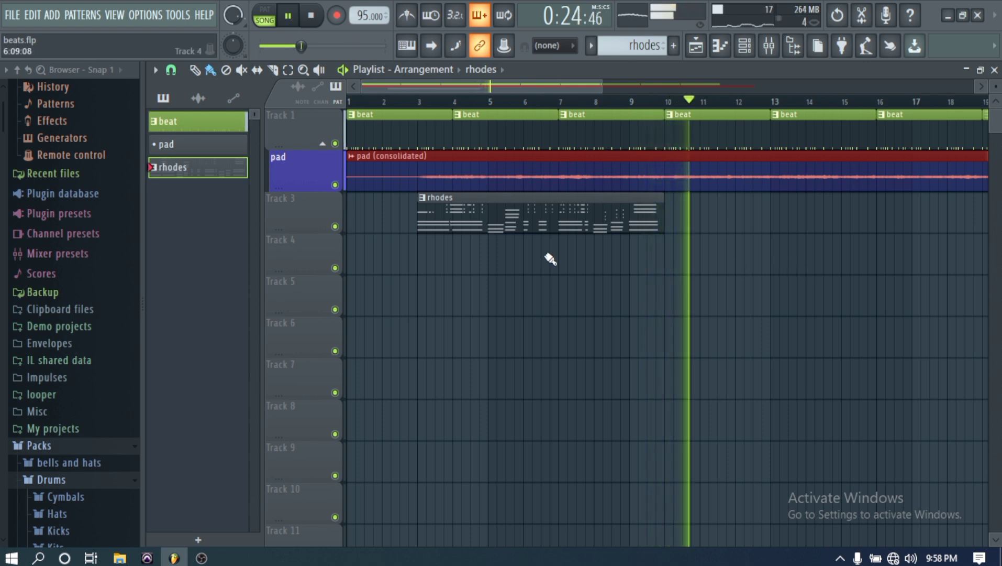
left_click(670, 224)
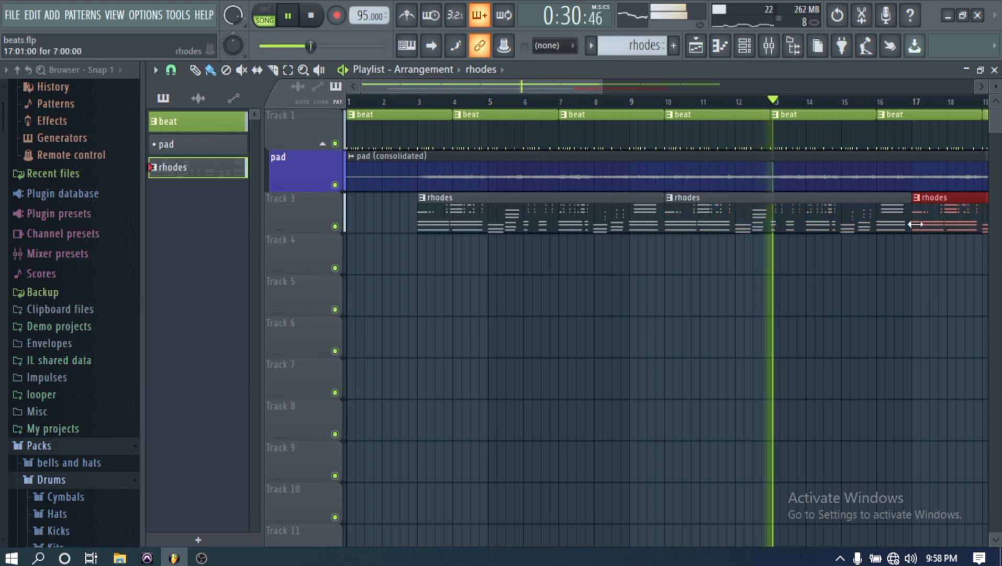
left_click_drag(564, 84, 741, 86)
left_click(696, 211)
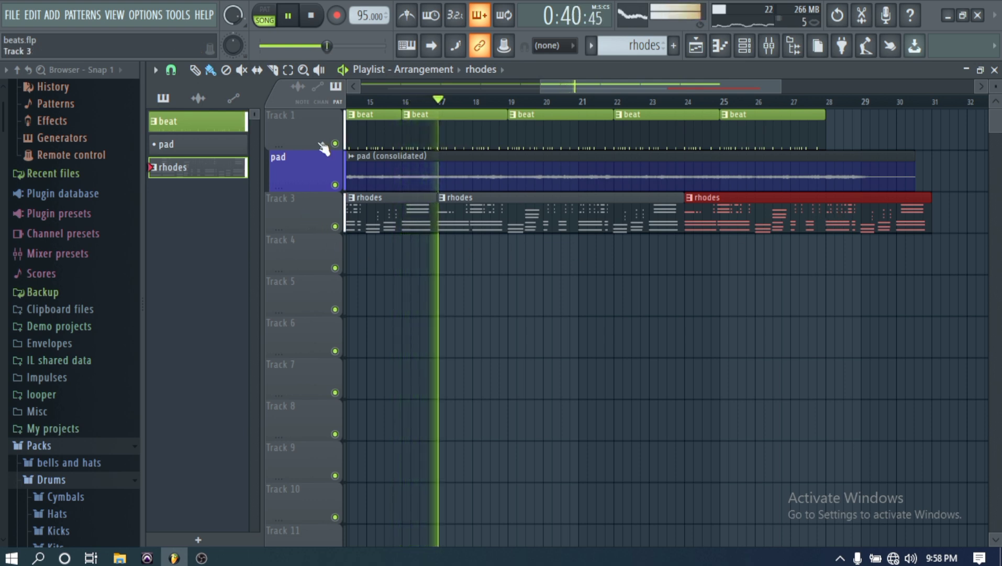
key("space")
- Rename Track 3 as "rhodes" and give it a magenta-pink color
right_click(308, 209)
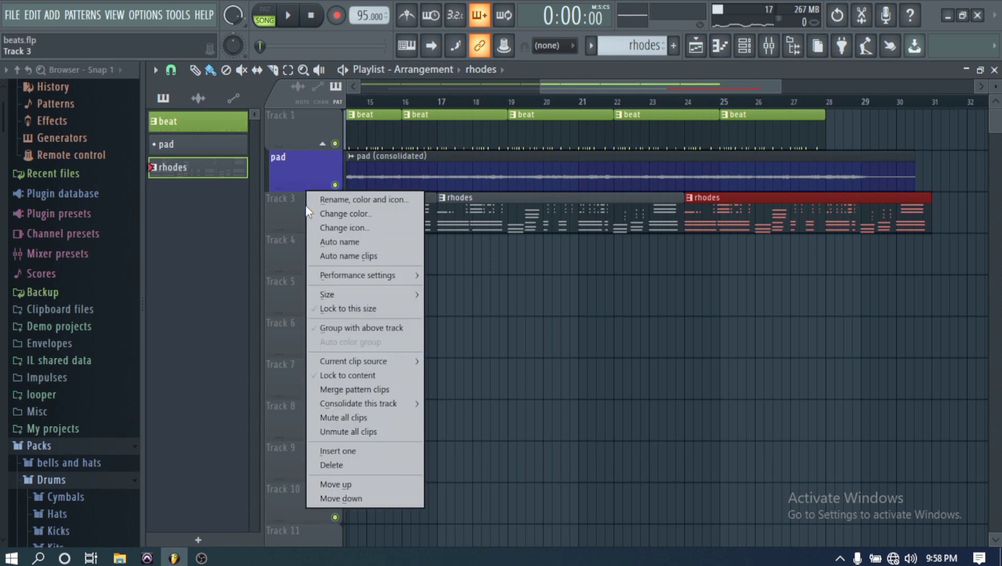
left_click(355, 199)
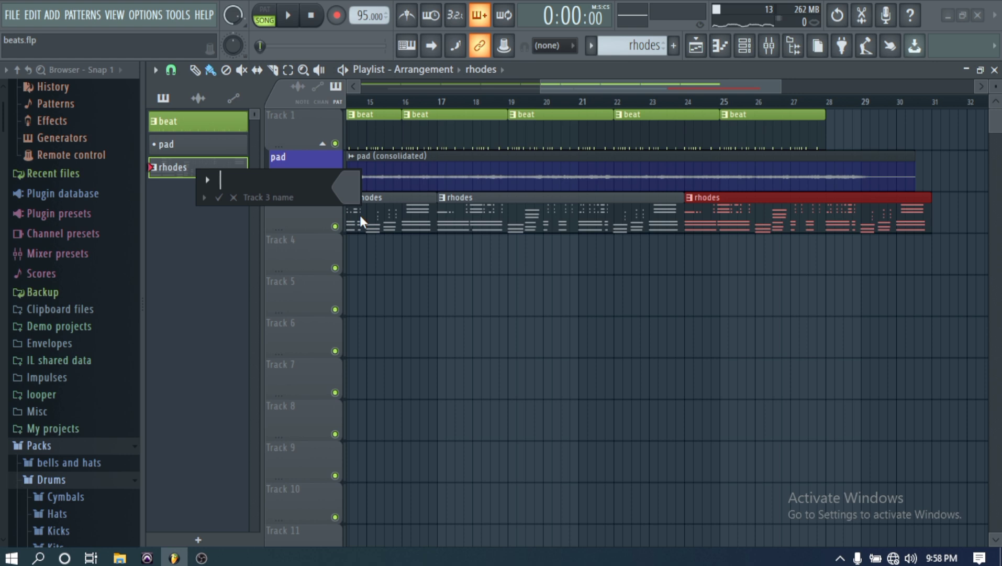
type("rhodf")
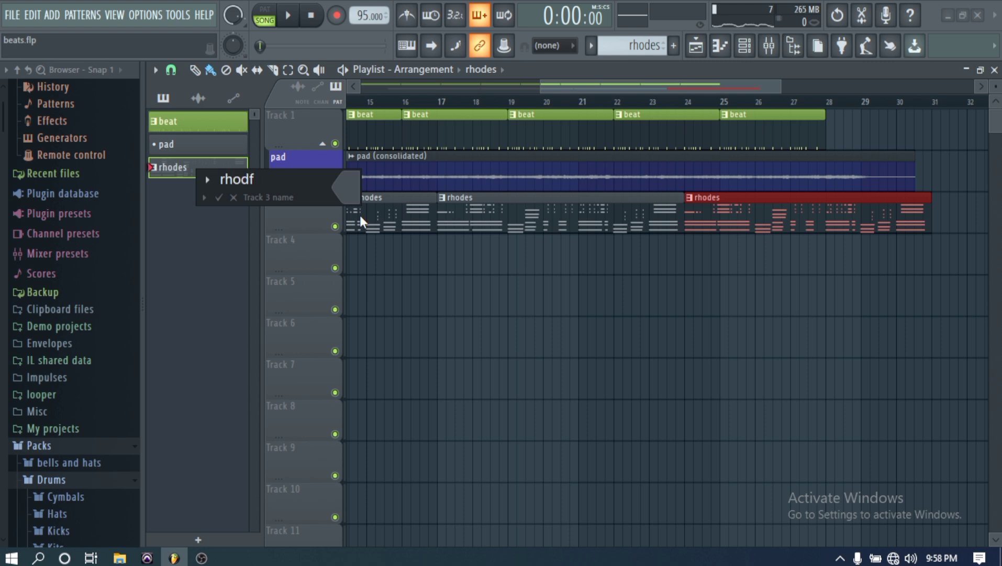
type("es")
key("BackSpace")
key("BackSpace")
key("BackSpace")
type("es")
left_click(346, 184)
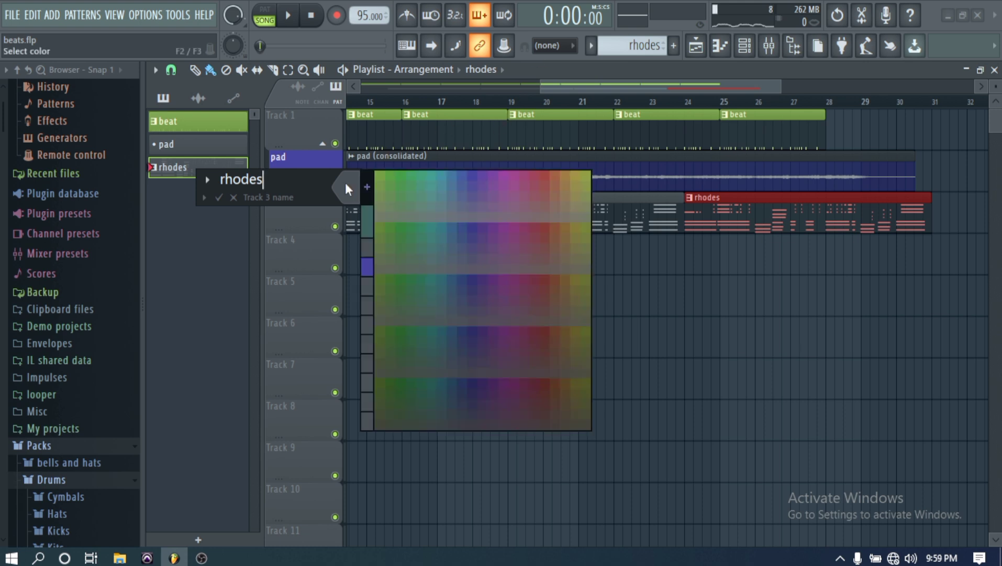
left_click(510, 174)
left_click(220, 197)
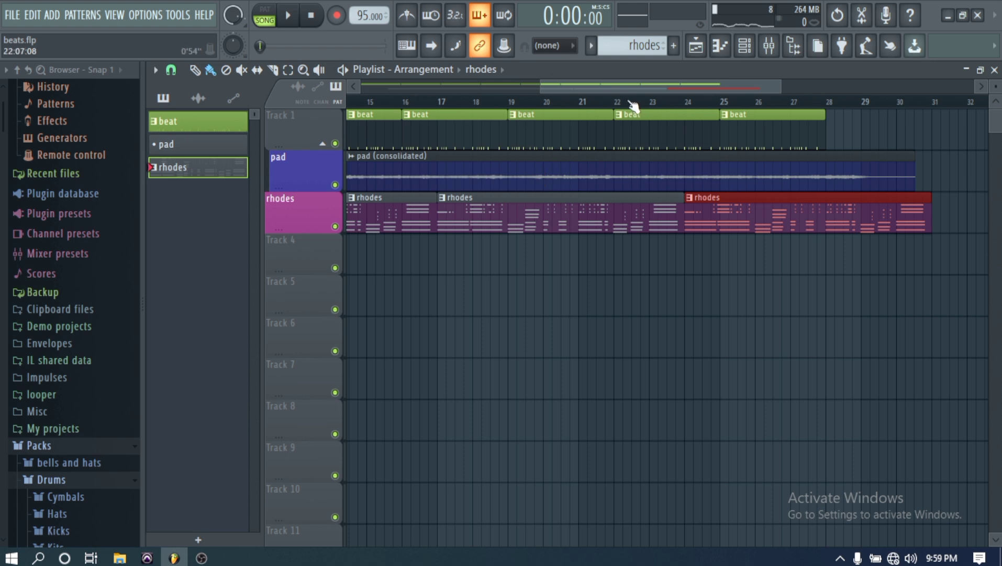
- Consolidate the rhodes track into a single audio clip, rendered from the song start
left_click_drag(623, 86, 448, 94)
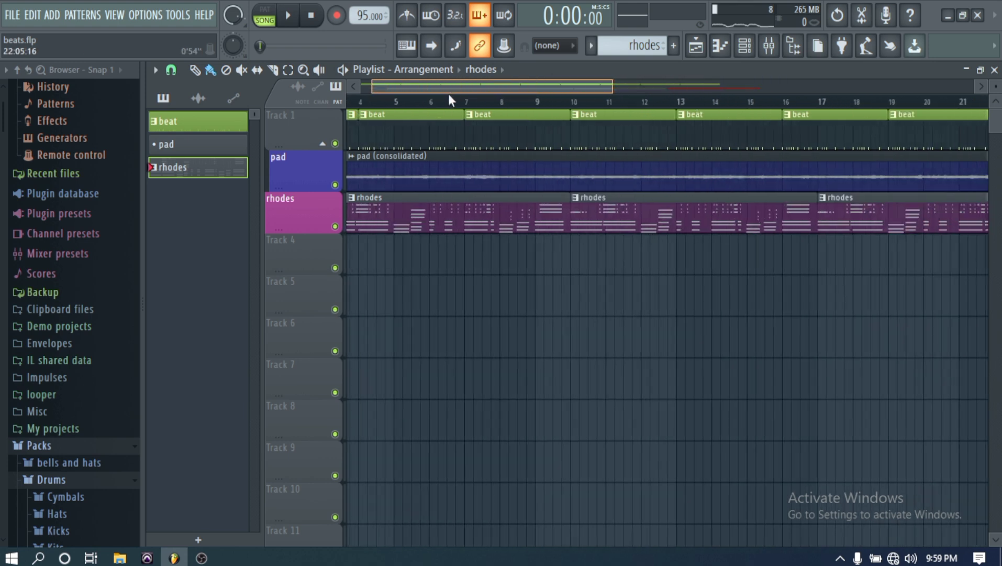
right_click(301, 212)
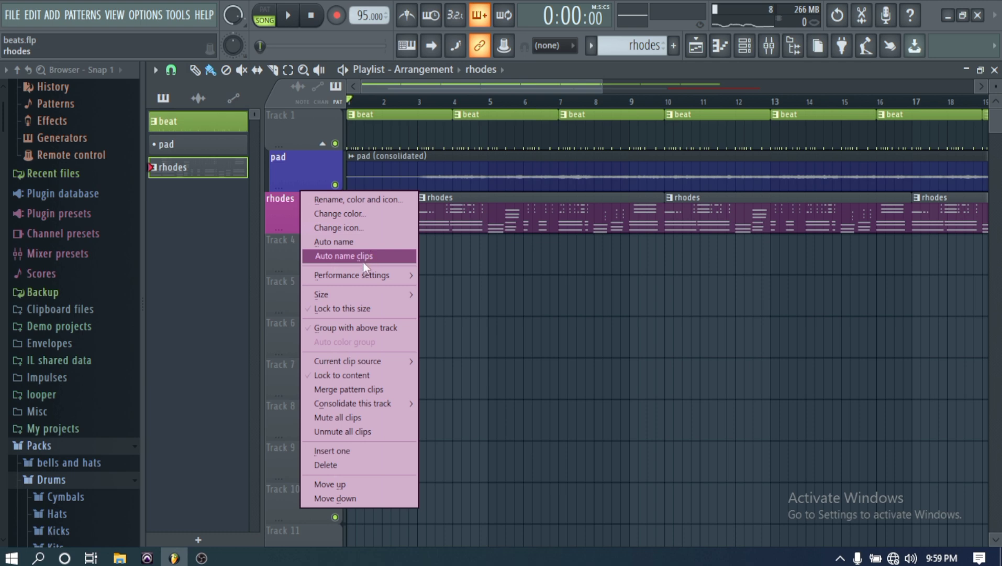
mouse_move(369, 403)
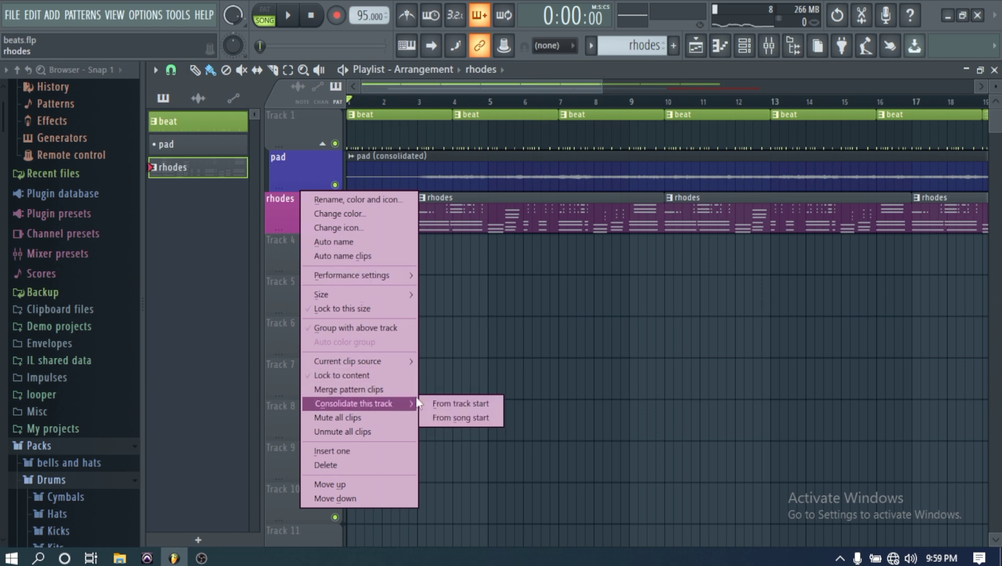
left_click(454, 416)
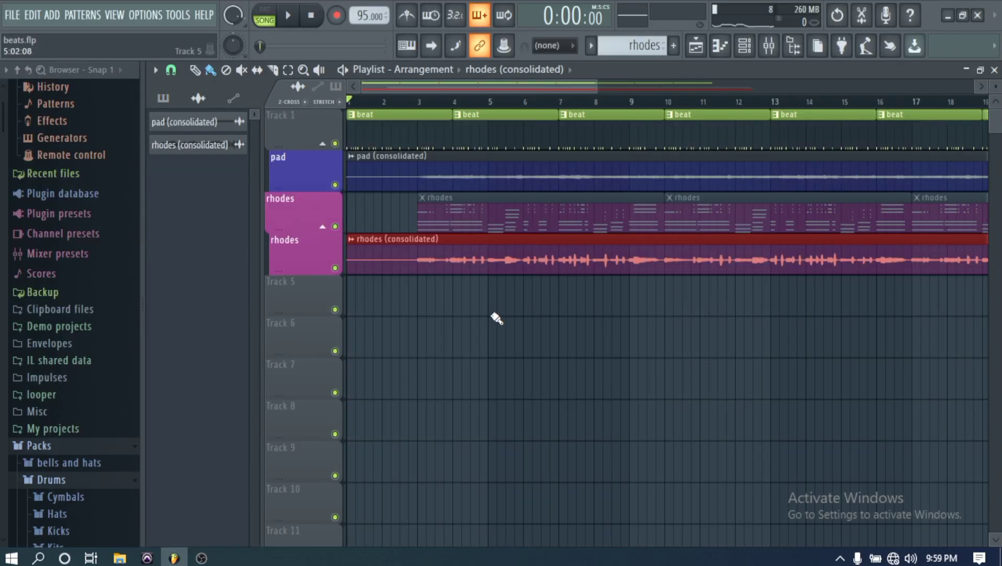
- Delete the original rhodes pattern track, keeping the consolidated audio track, and start playback of the song from the beginning
right_click(293, 221)
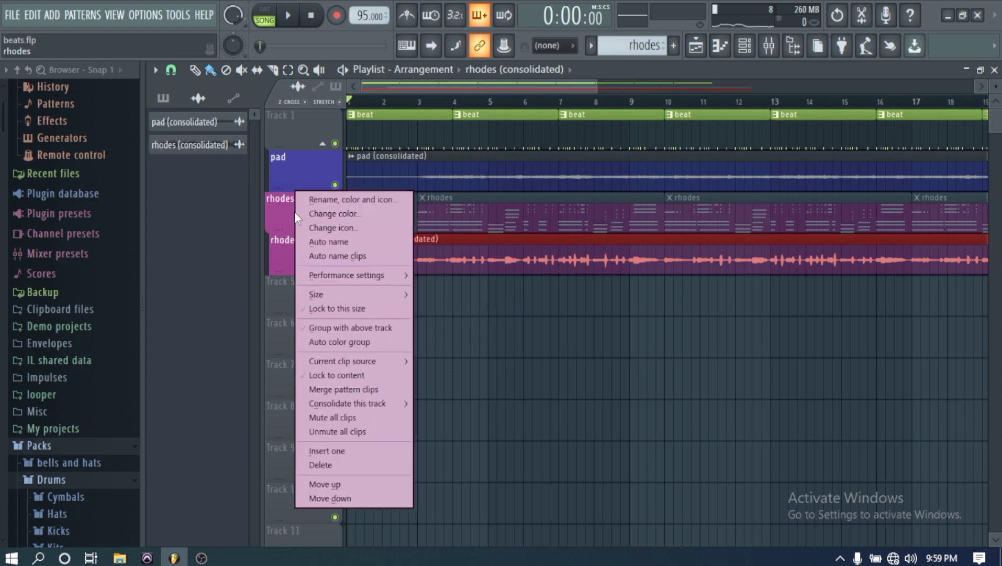
left_click(316, 462)
left_click(562, 320)
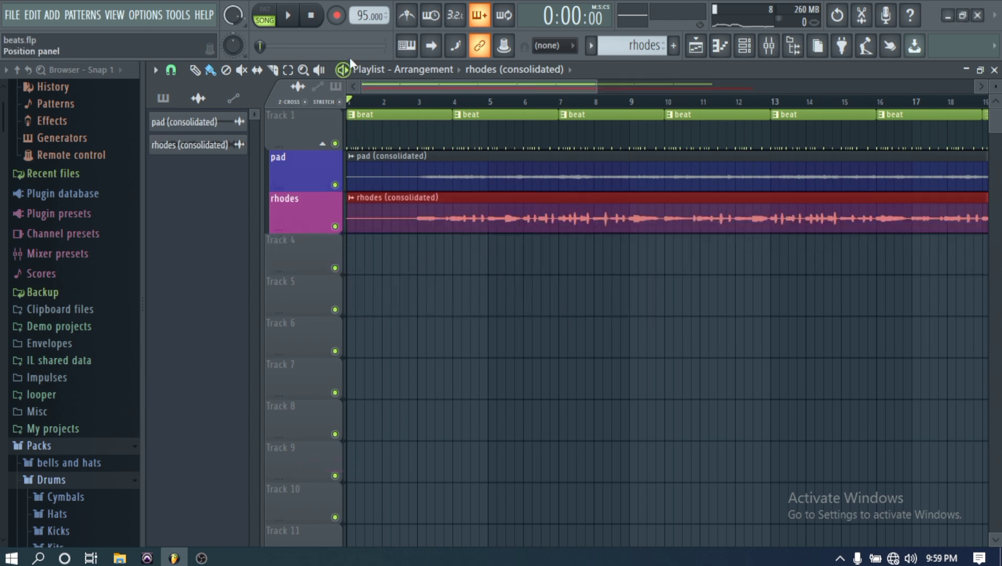
left_click(292, 23)
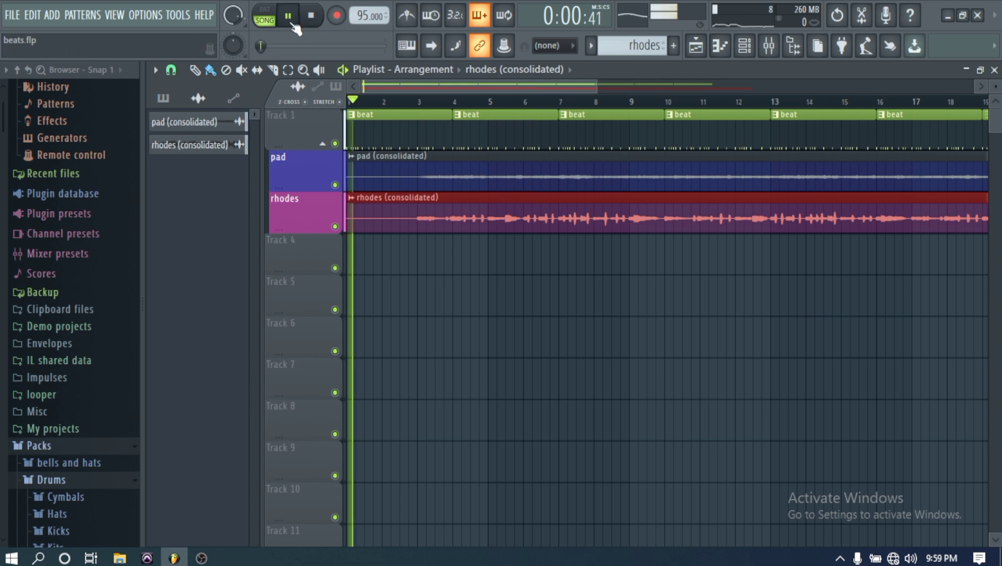